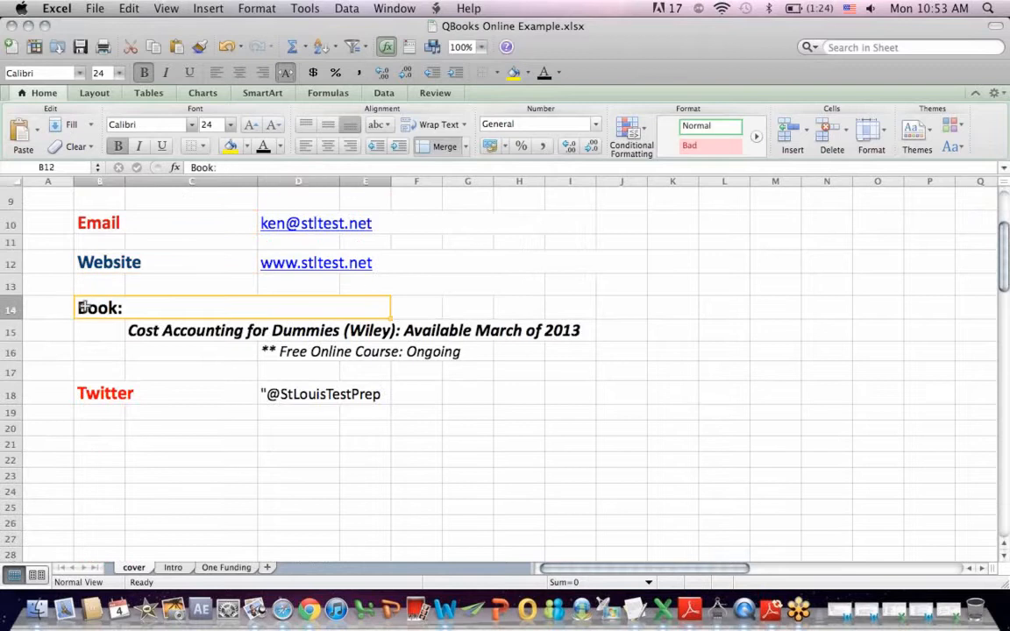
pyautogui.moveTo(140, 333); pyautogui.dragTo(337, 344)
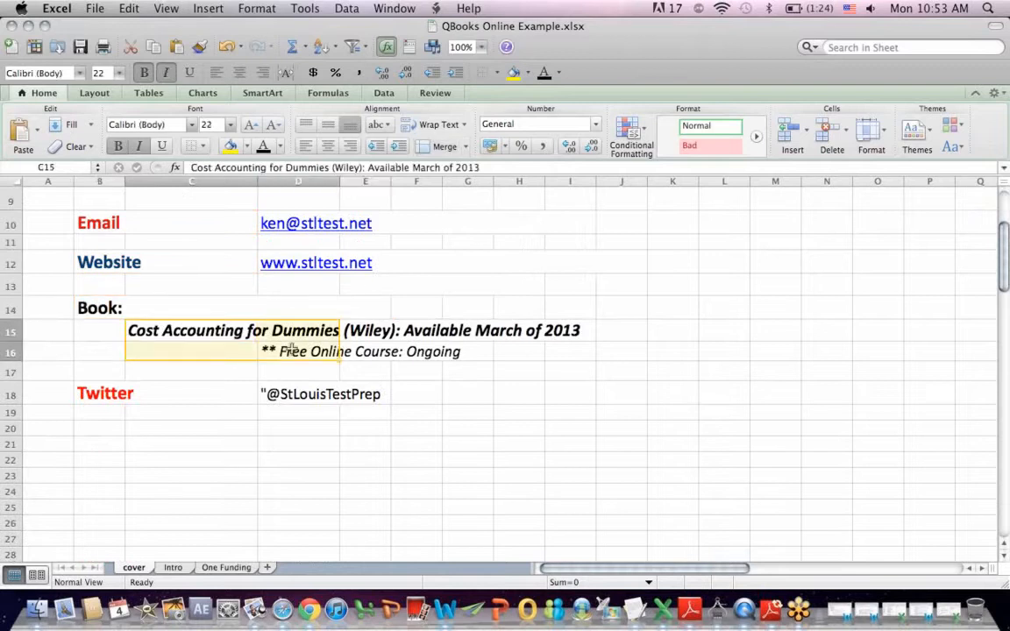
pyautogui.click(88, 394)
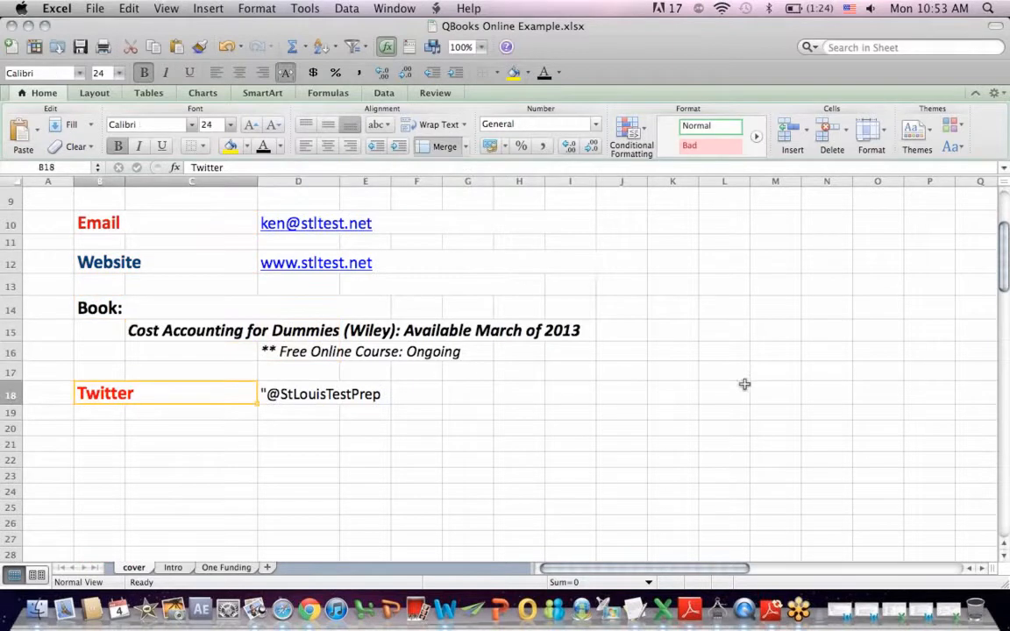
# Step: Switch to QuickBooks Online in Chrome and start a new invoice for the customer Fancy Clothing
pyautogui.click(309, 610)
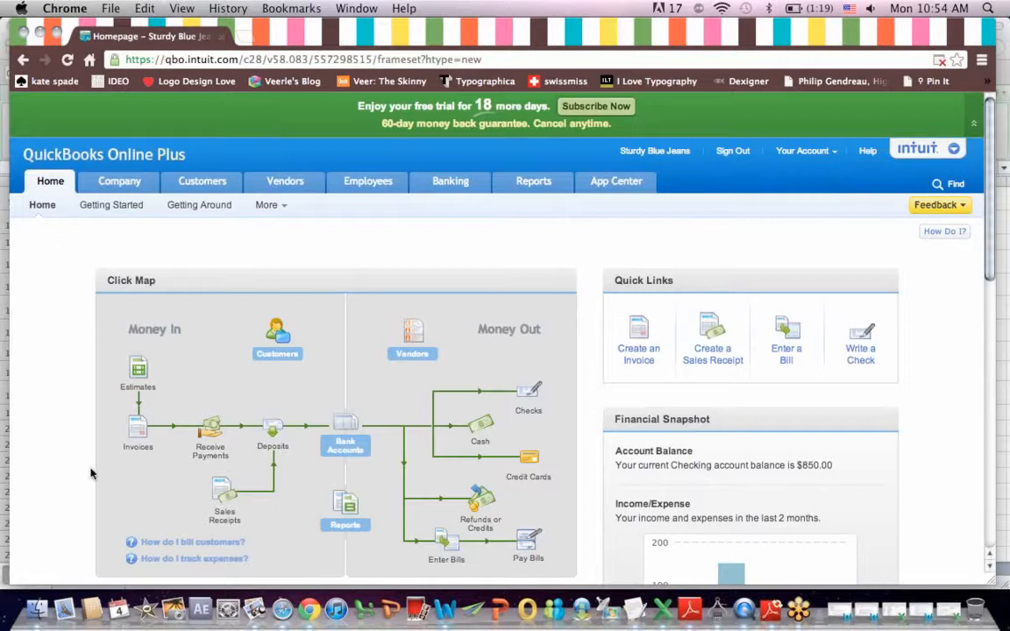
pyautogui.click(140, 428)
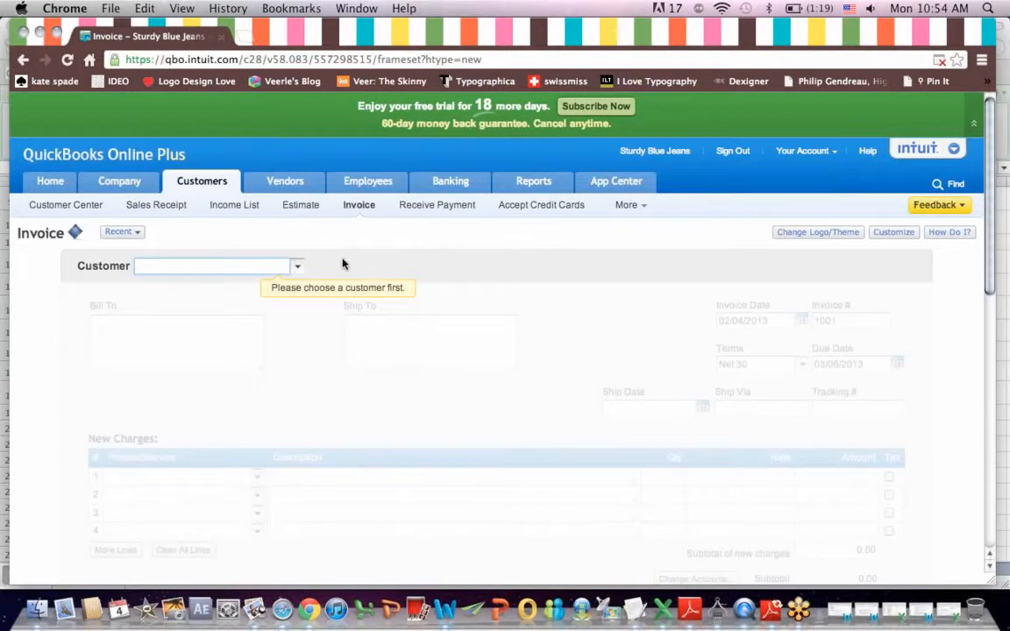
pyautogui.click(298, 268)
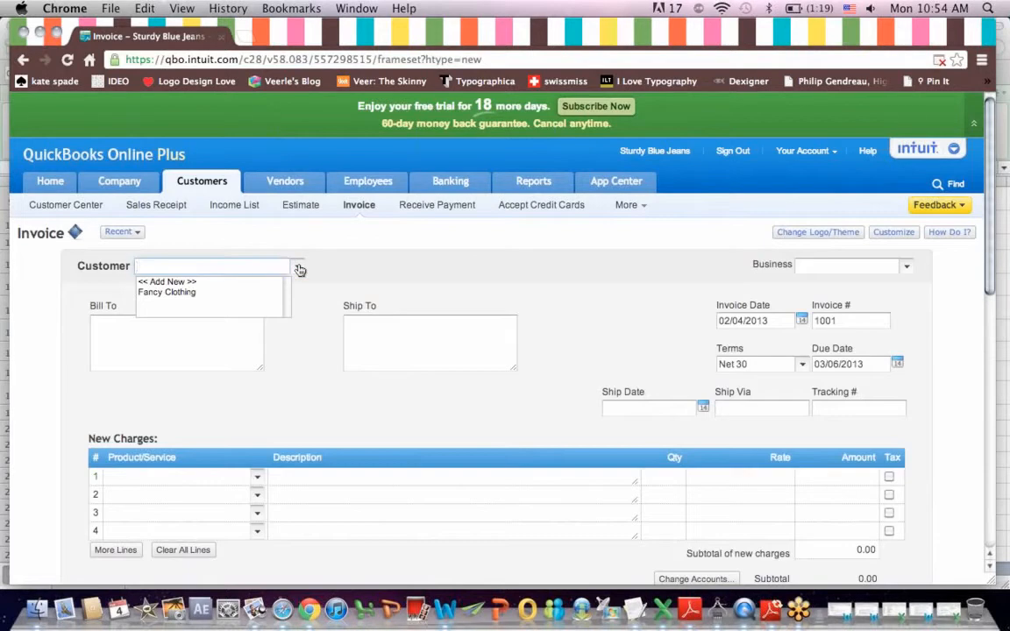
pyautogui.click(169, 294)
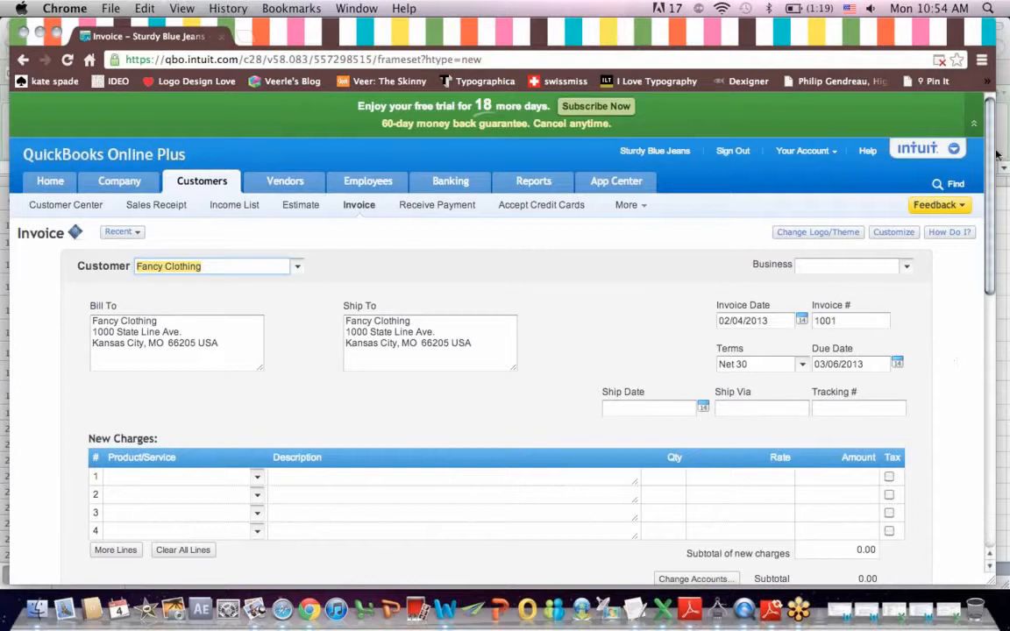
# Step: Start adding a new product from the invoice's first charge line and name it Denim Jeans Standard
pyautogui.scroll(-4, 991, 136)
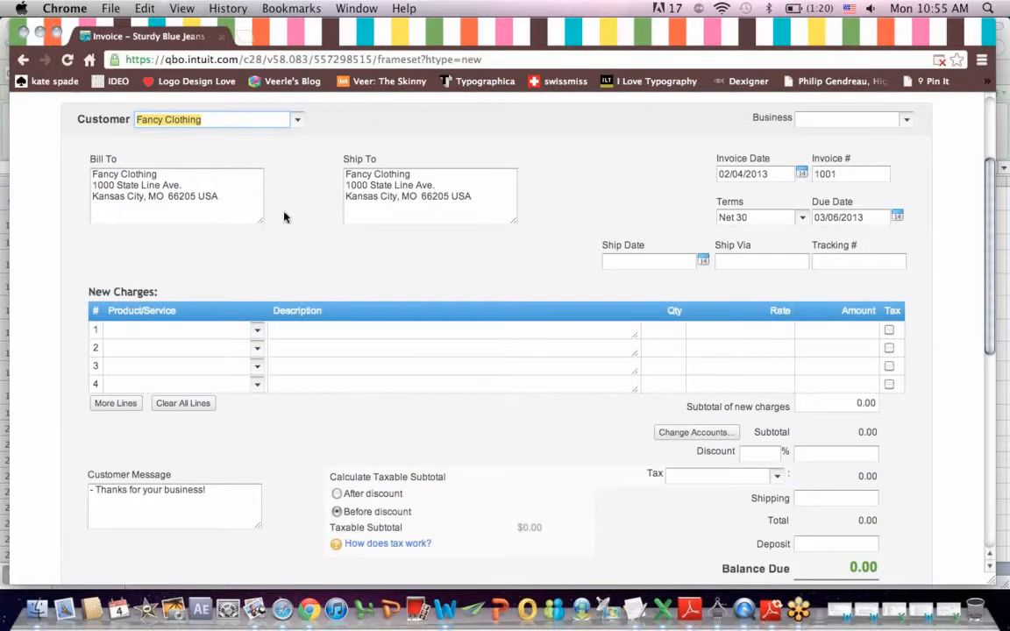
pyautogui.click(260, 332)
pyautogui.click(259, 331)
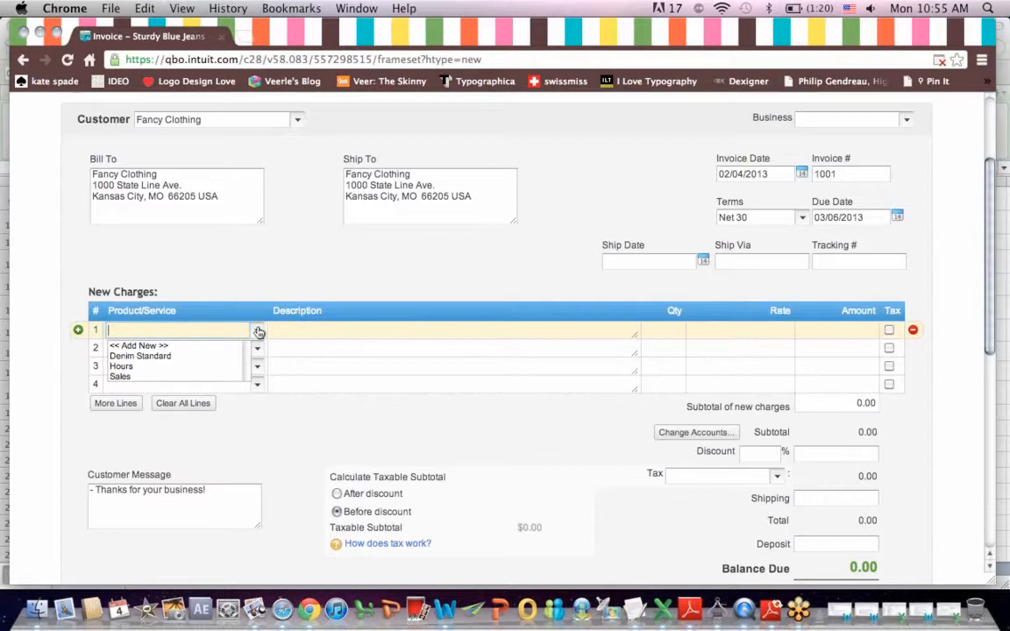
pyautogui.click(138, 346)
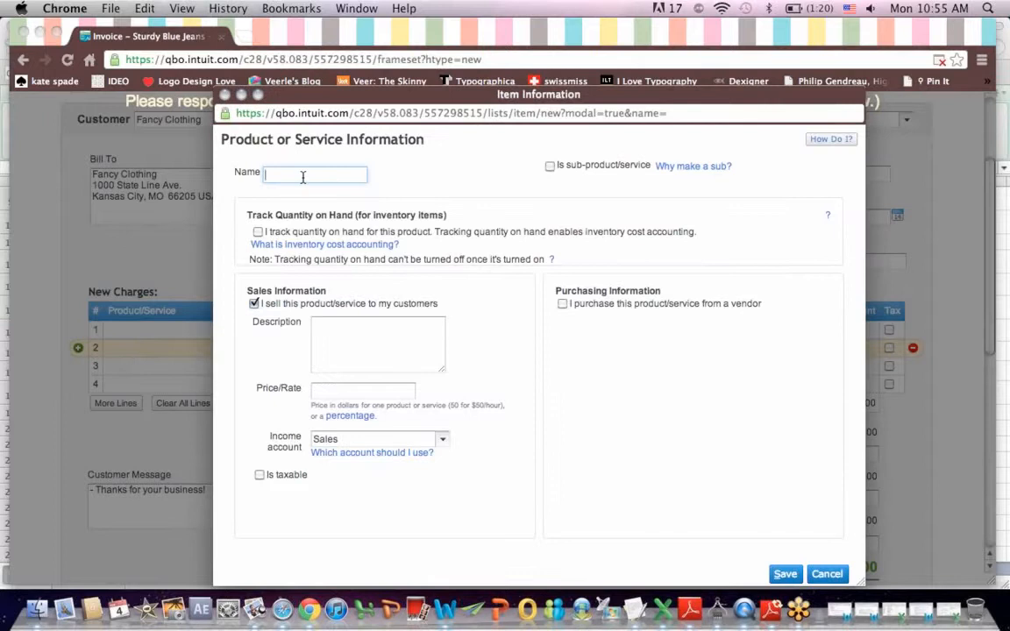
pyautogui.write('Enim Jeans Sald')
pyautogui.press('BackSpace')
pyautogui.press('BackSpace')
pyautogui.press('BackSpace')
pyautogui.press('BackSpace')
pyautogui.press('BackSpace')
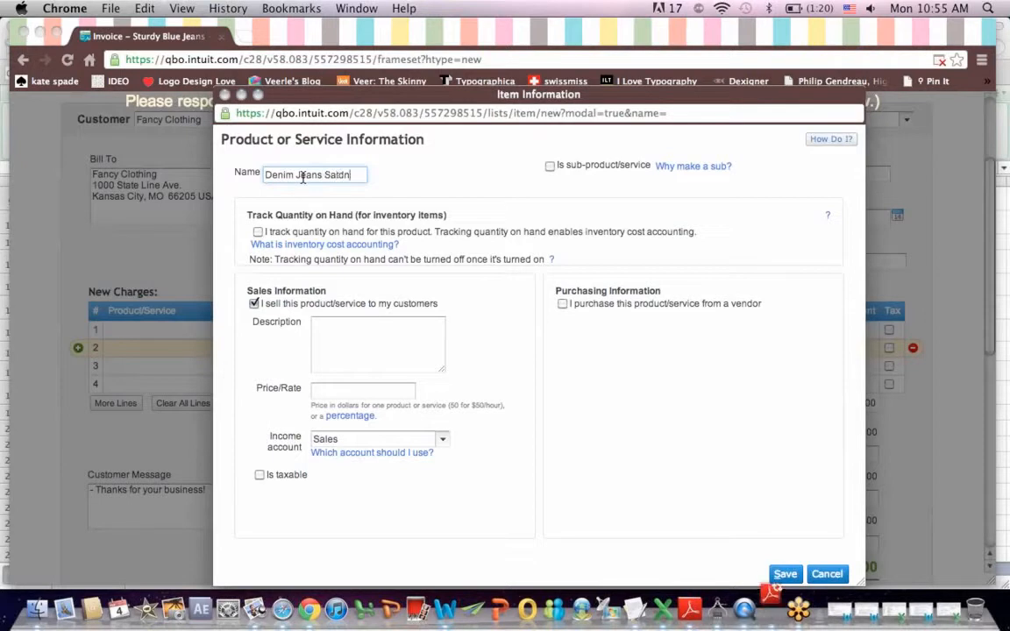
pyautogui.press('BackSpace')
pyautogui.write('tandard')
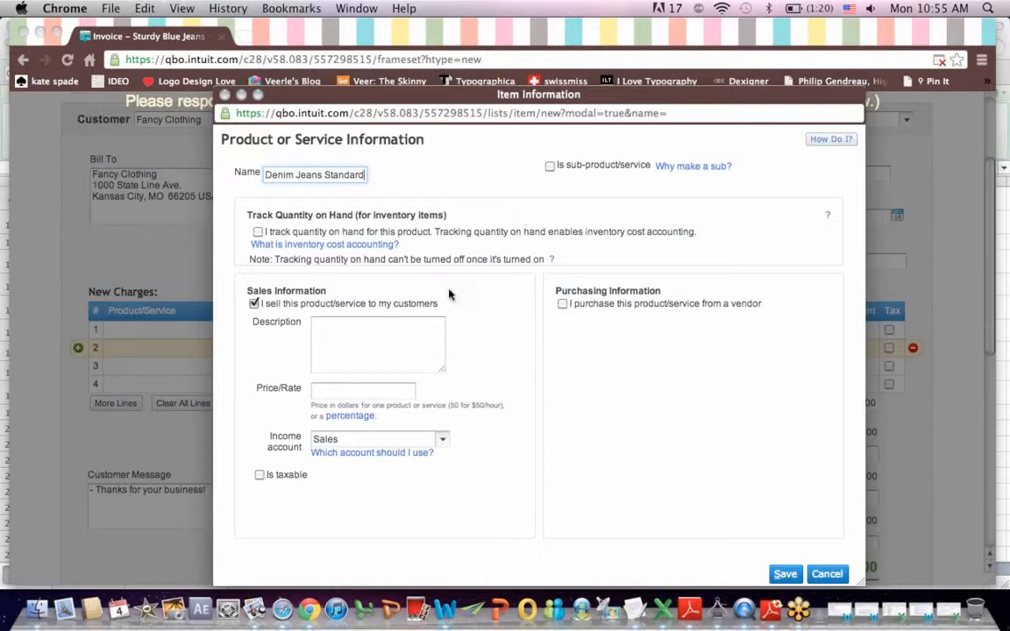
# Step: Enter Denim Blue Jeans as the new product's sales description and save the product
pyautogui.click(357, 342)
pyautogui.write('DEnim')
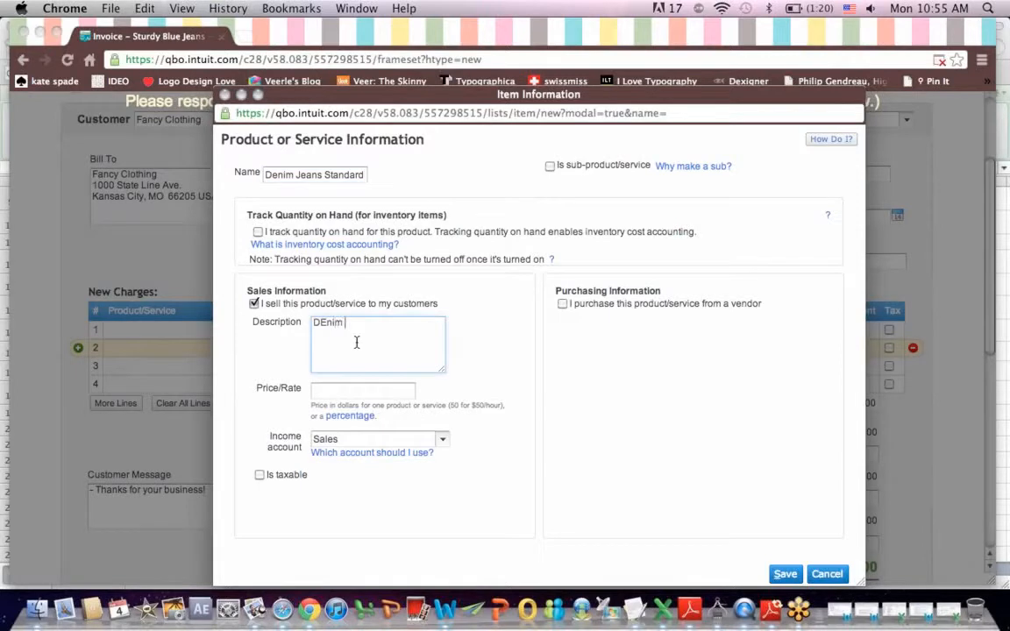
pyautogui.write(' Blue Jeans')
pyautogui.moveTo(783, 104); pyautogui.dragTo(613, 87)
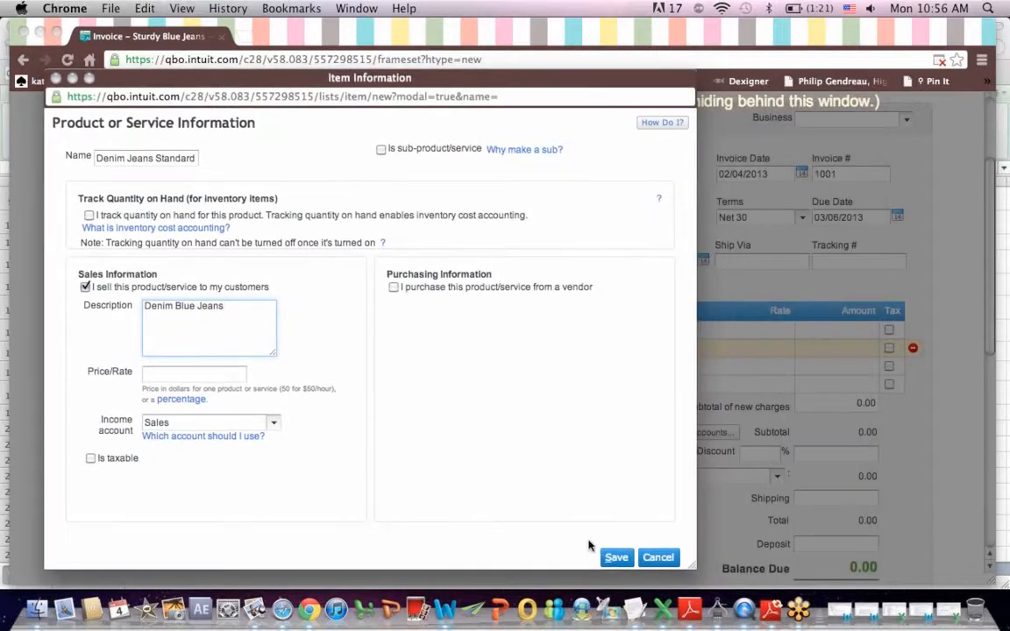
pyautogui.click(618, 564)
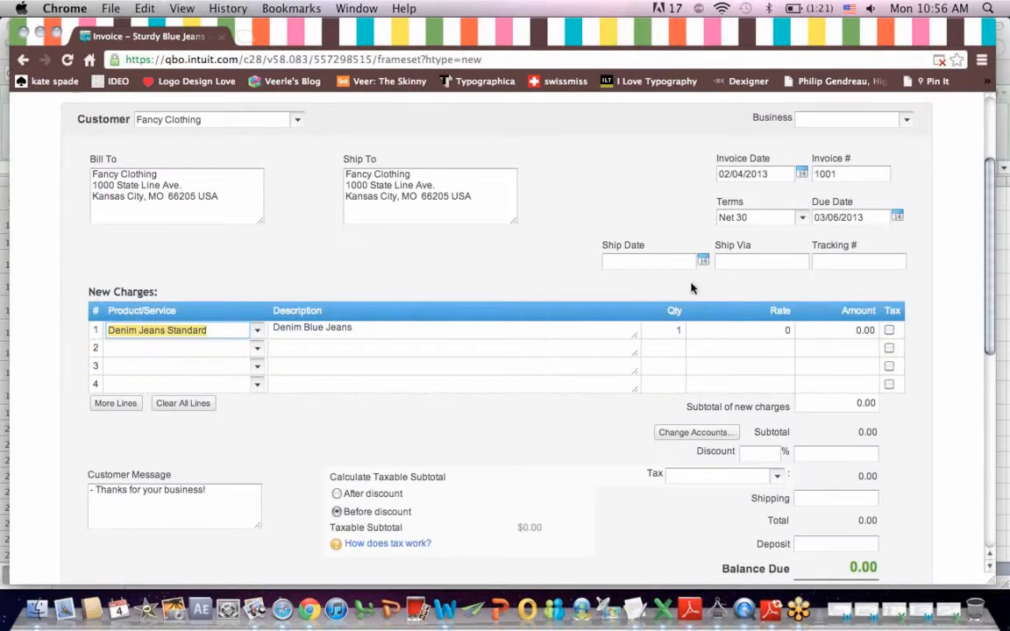
# Step: Set the Denim Jeans Standard line to a quantity of 50 and a rate of 50
pyautogui.click(677, 330)
pyautogui.write('50')
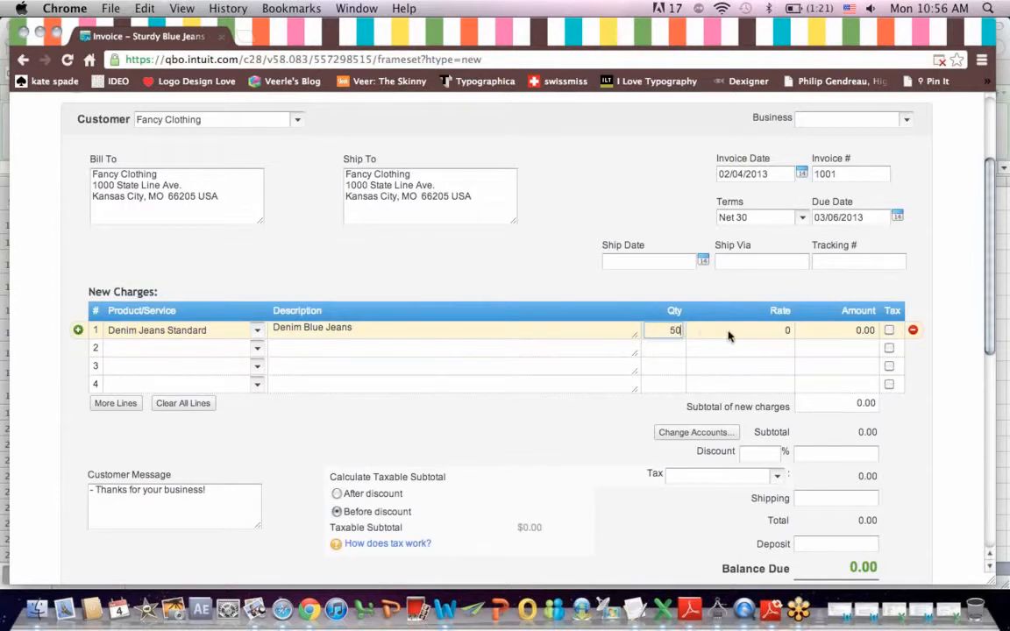
pyautogui.click(789, 334)
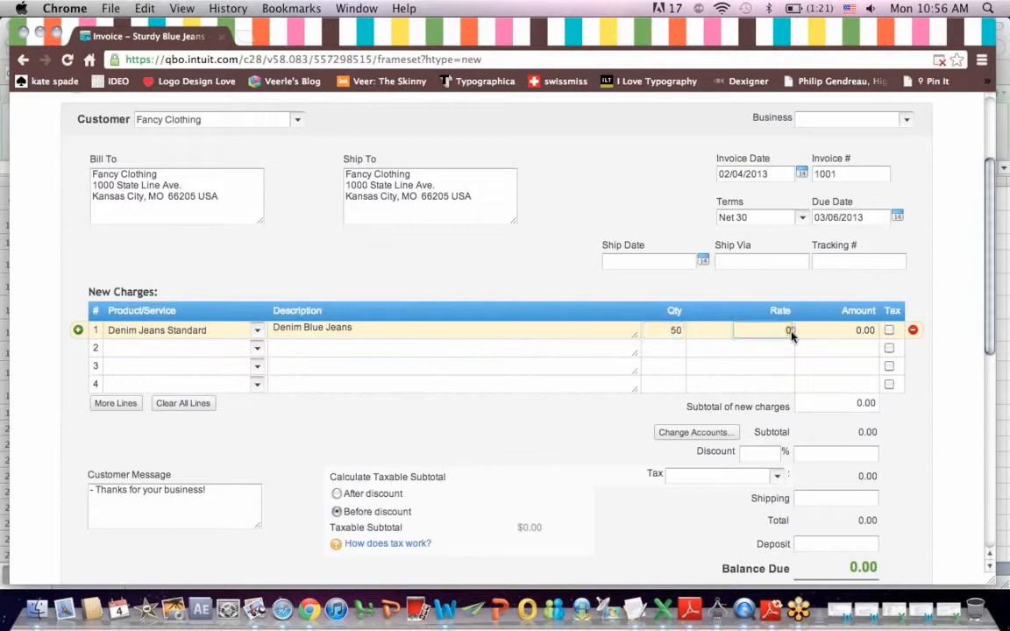
pyautogui.write('50')
pyautogui.click(875, 331)
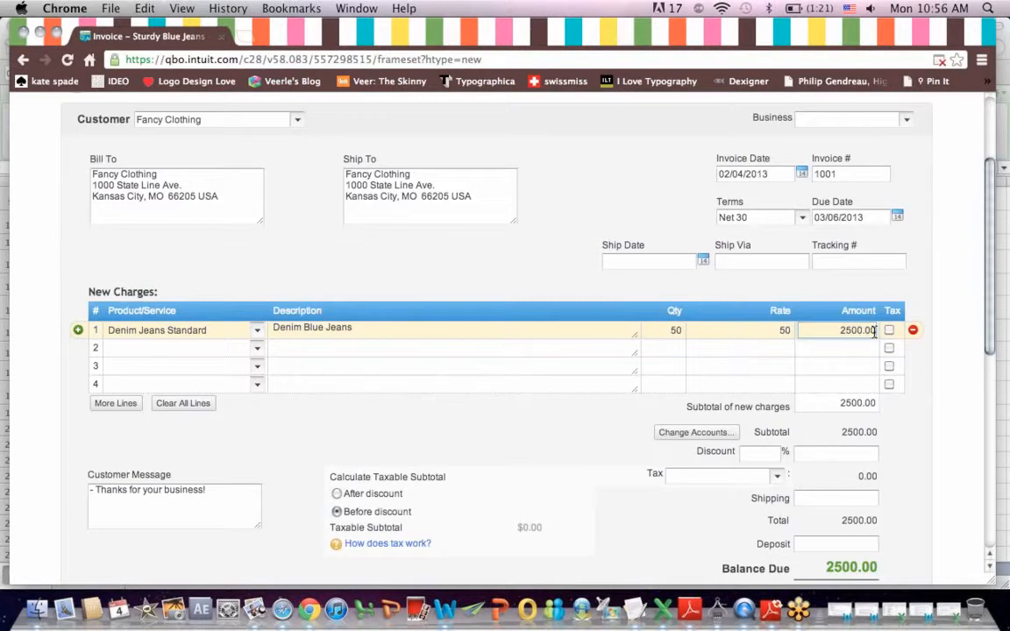
pyautogui.click(680, 347)
pyautogui.click(781, 332)
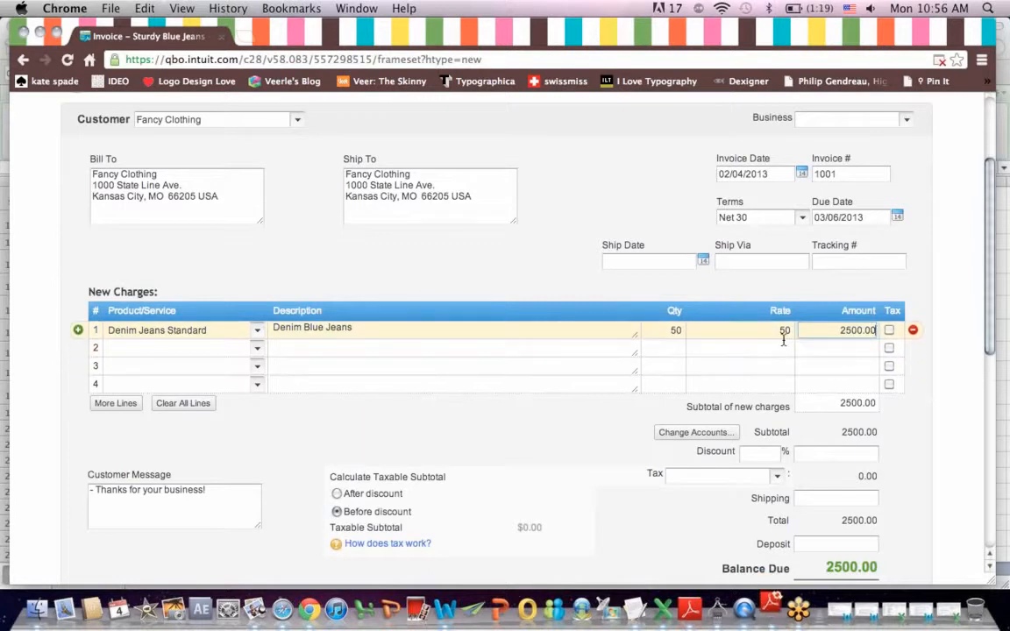
pyautogui.click(871, 335)
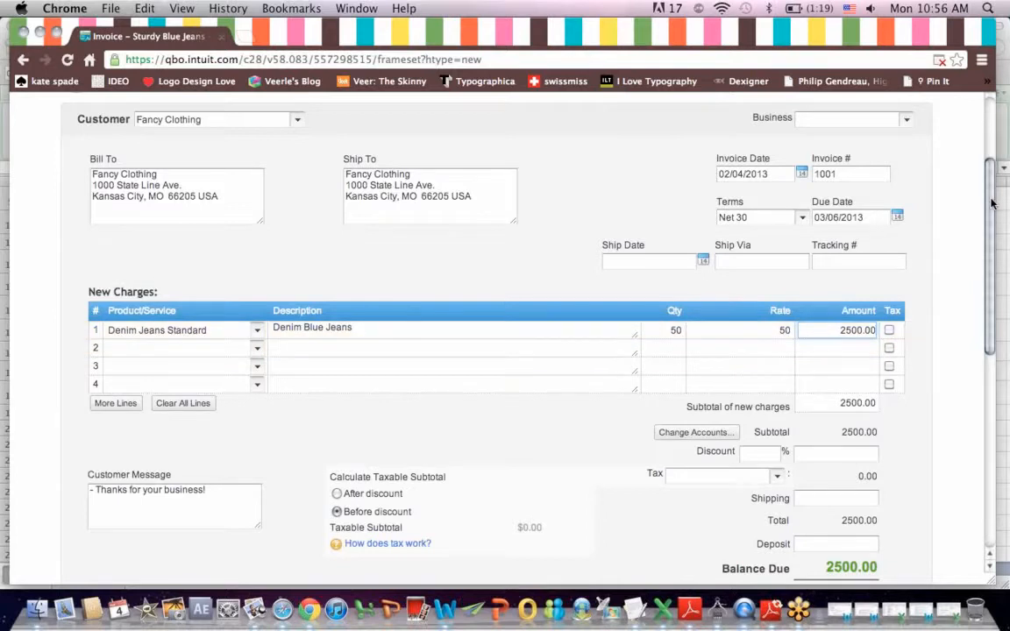
# Step: Review the rest of the Fancy Clothing invoice, including its delivery information, and save it
pyautogui.scroll(-5, 991, 205)
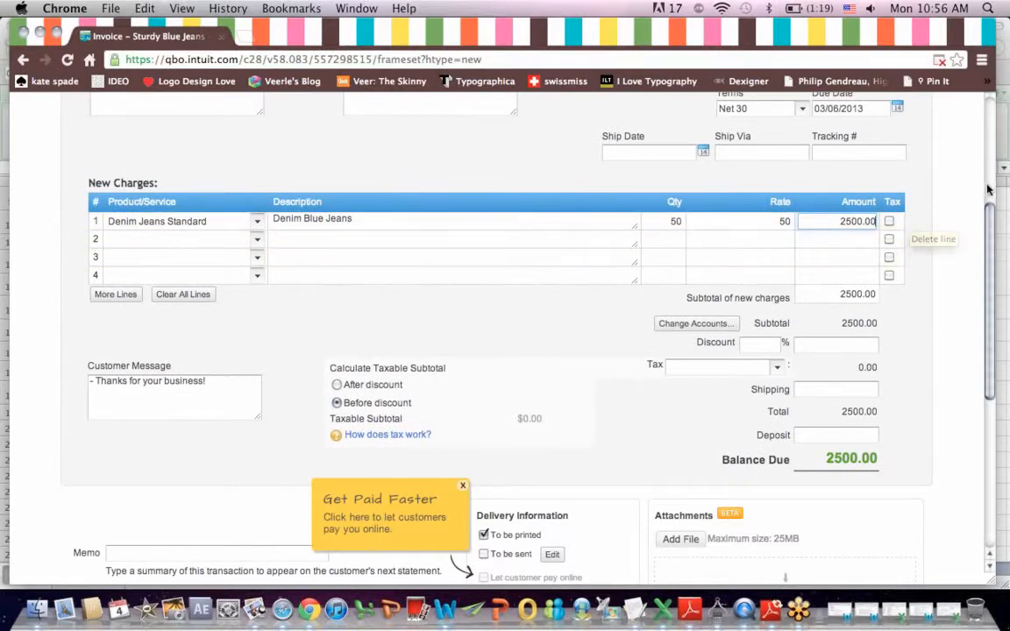
pyautogui.moveTo(992, 219); pyautogui.dragTo(994, 253)
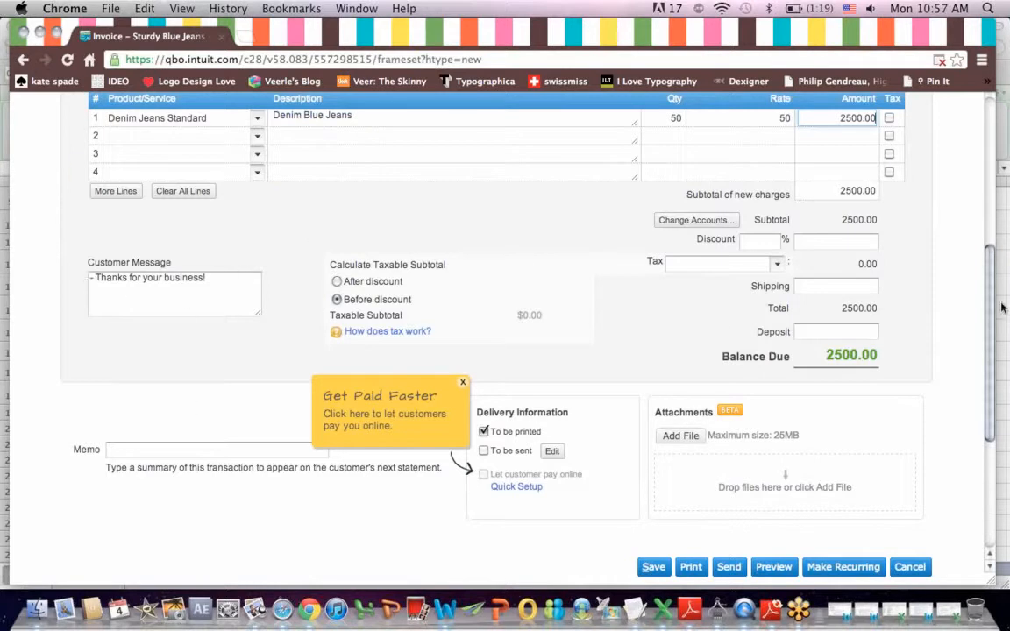
pyautogui.scroll(-5, 987, 266)
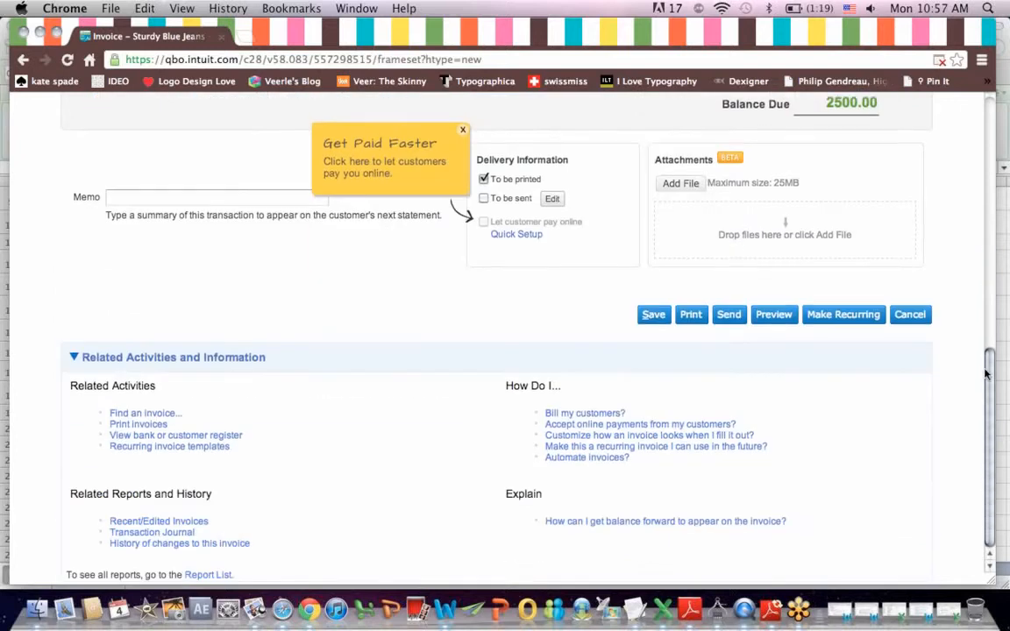
pyautogui.click(655, 312)
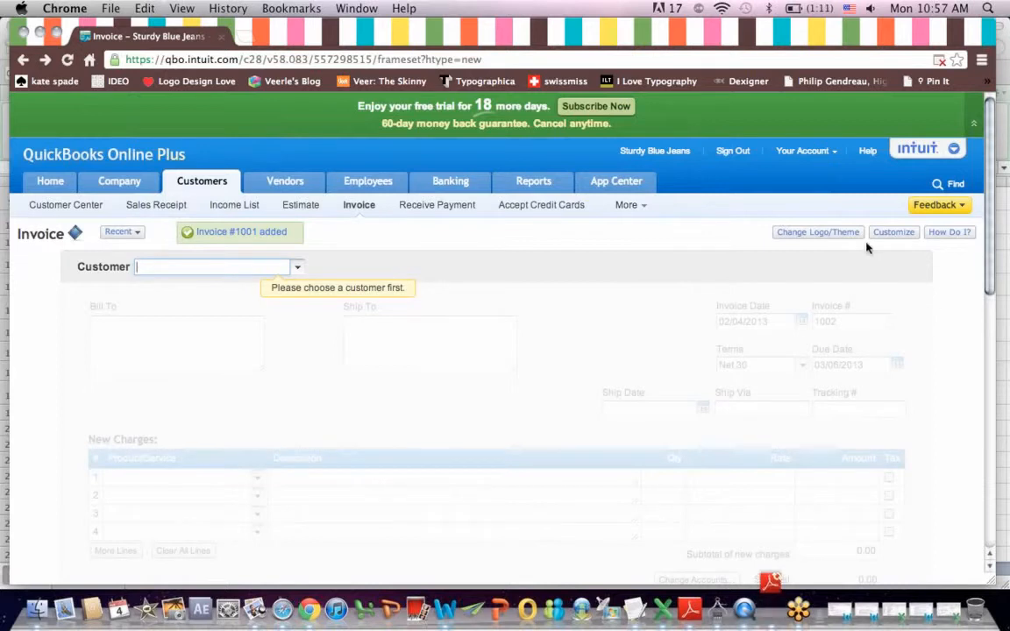
pyautogui.moveTo(991, 148); pyautogui.dragTo(1000, 438)
pyautogui.moveTo(1002, 345); pyautogui.dragTo(1005, 77)
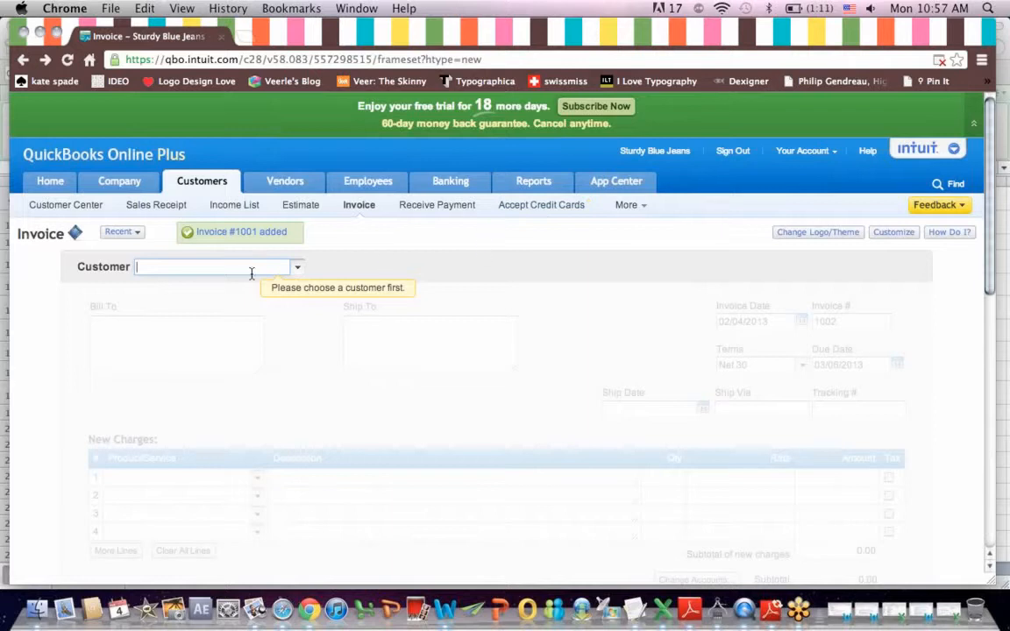
pyautogui.click(134, 237)
pyautogui.click(450, 184)
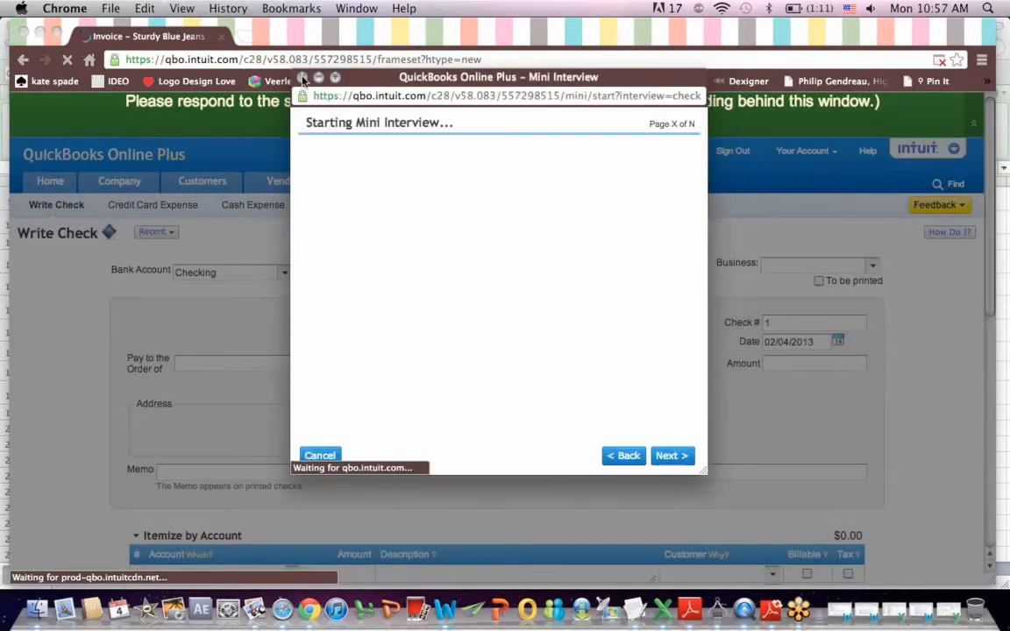
pyautogui.click(302, 78)
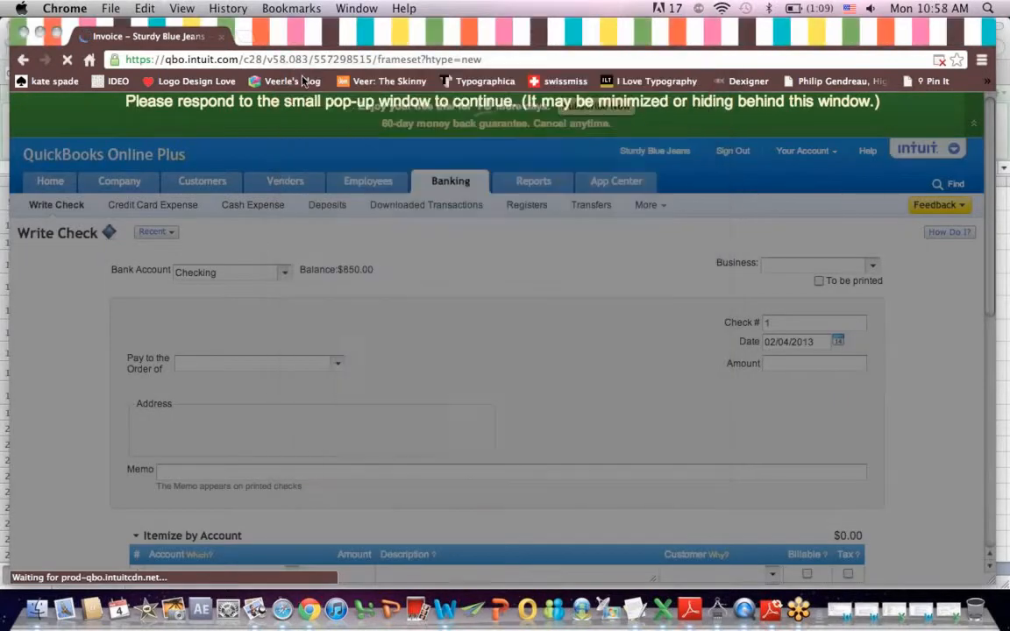
# Step: Open the Profit & Loss report from the report list, dismiss the cash or accrual interview, and examine the sales and cost figures
pyautogui.click(540, 180)
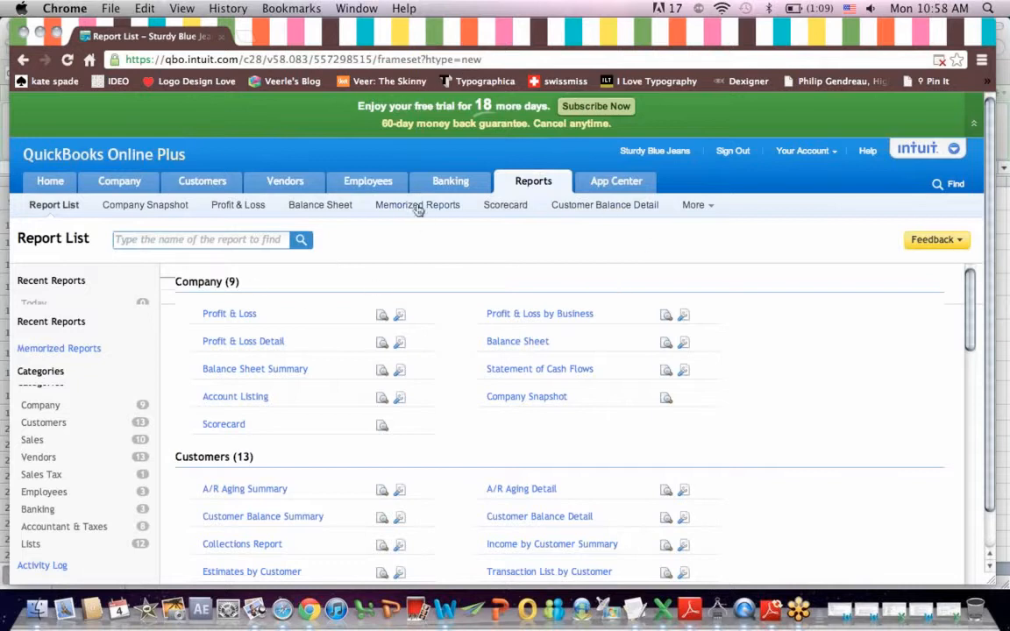
pyautogui.moveTo(449, 181)
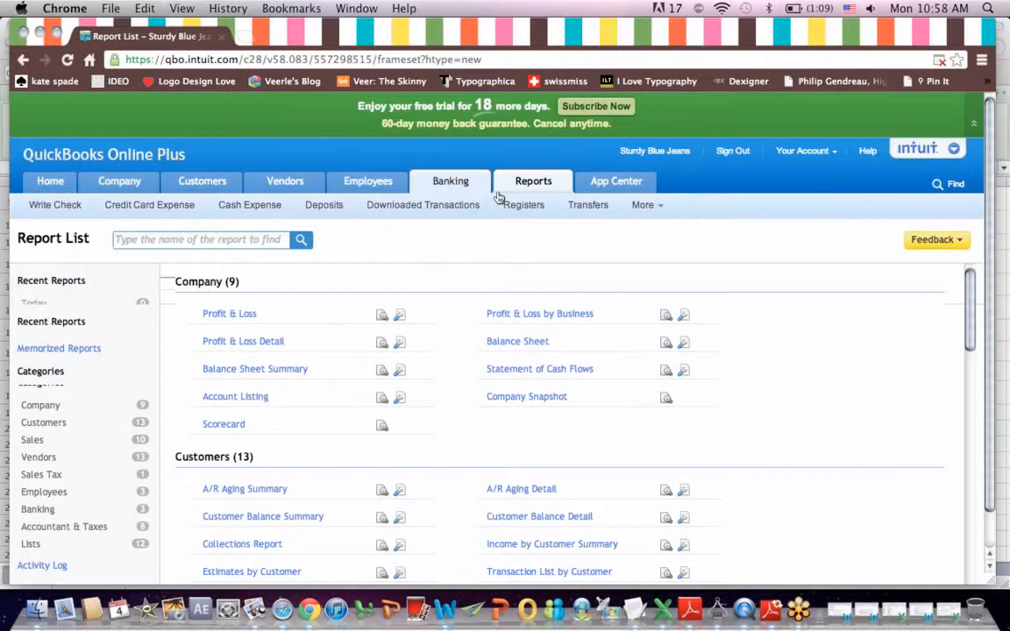
pyautogui.click(524, 207)
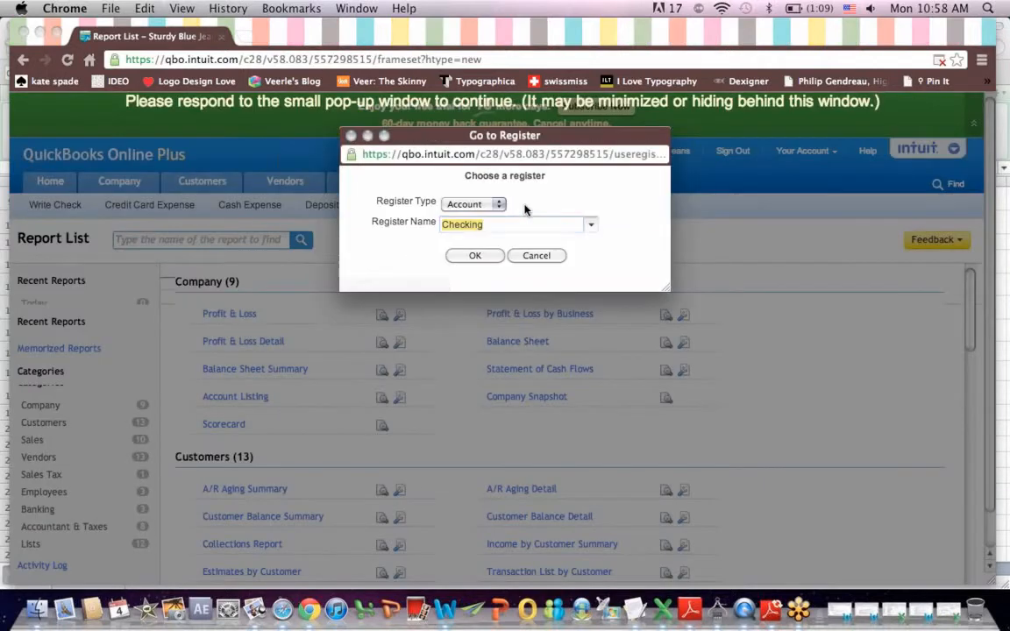
pyautogui.click(352, 137)
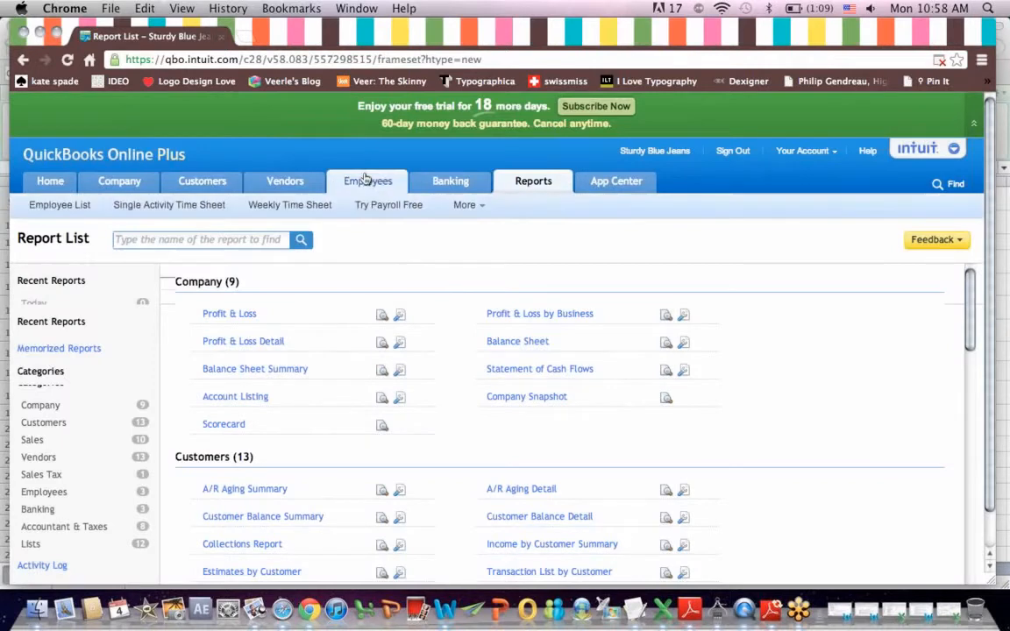
pyautogui.moveTo(196, 181)
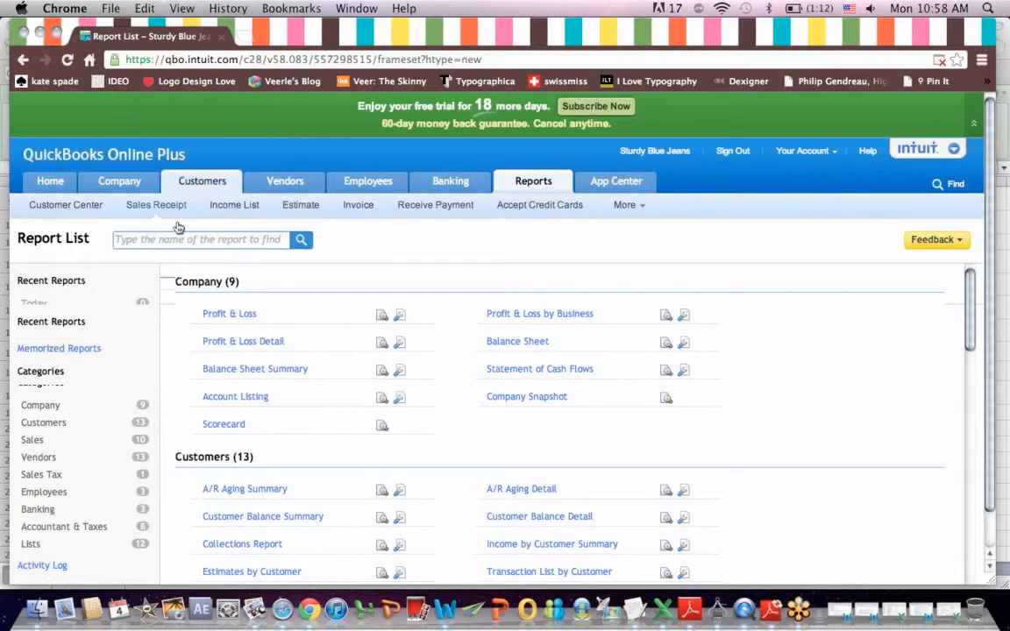
pyautogui.click(233, 314)
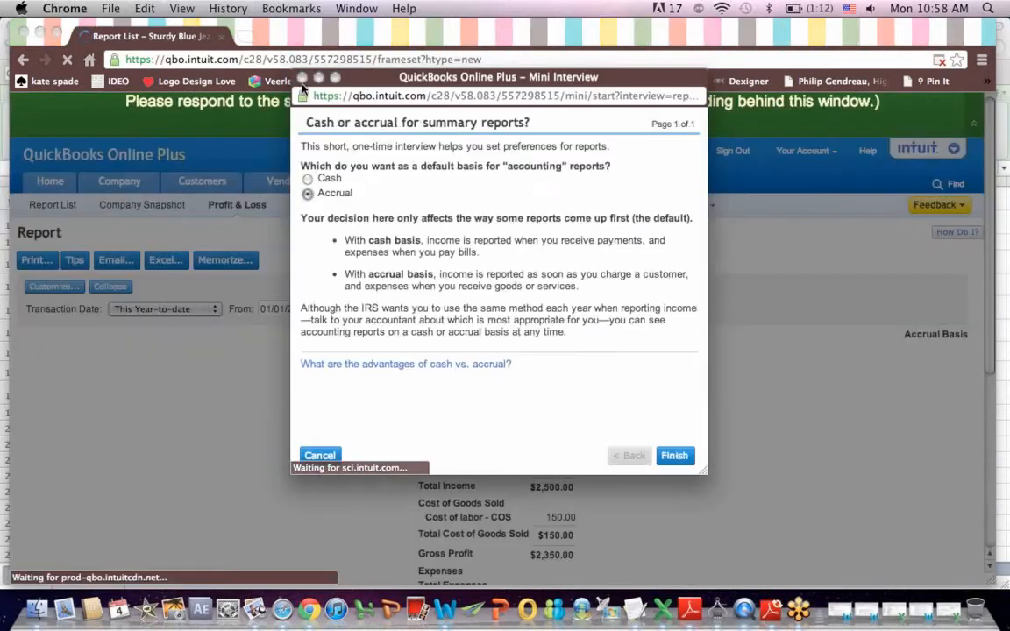
pyautogui.click(303, 78)
pyautogui.scroll(-5, 980, 244)
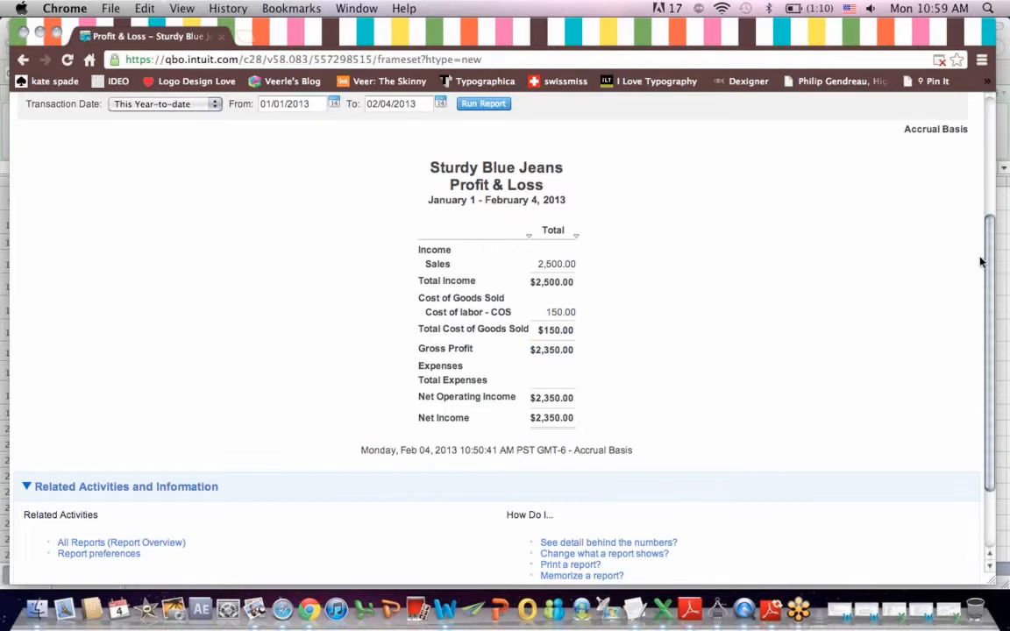
# Step: Open the Customer Center and check the 02/04/2013 invoice among Fancy Clothing's open transactions
pyautogui.moveTo(986, 267); pyautogui.dragTo(996, 97)
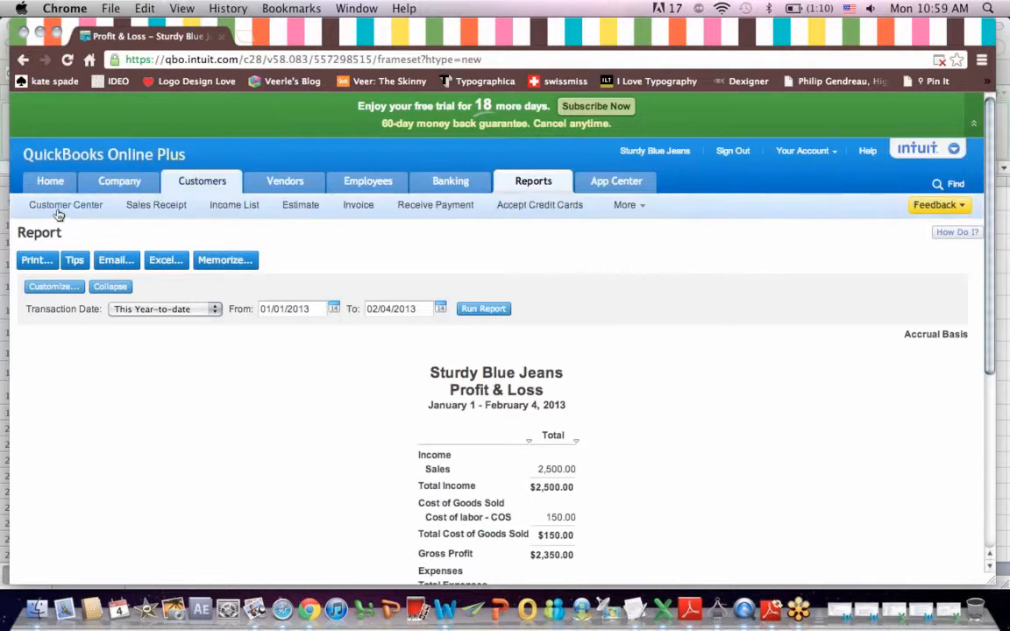
pyautogui.click(76, 209)
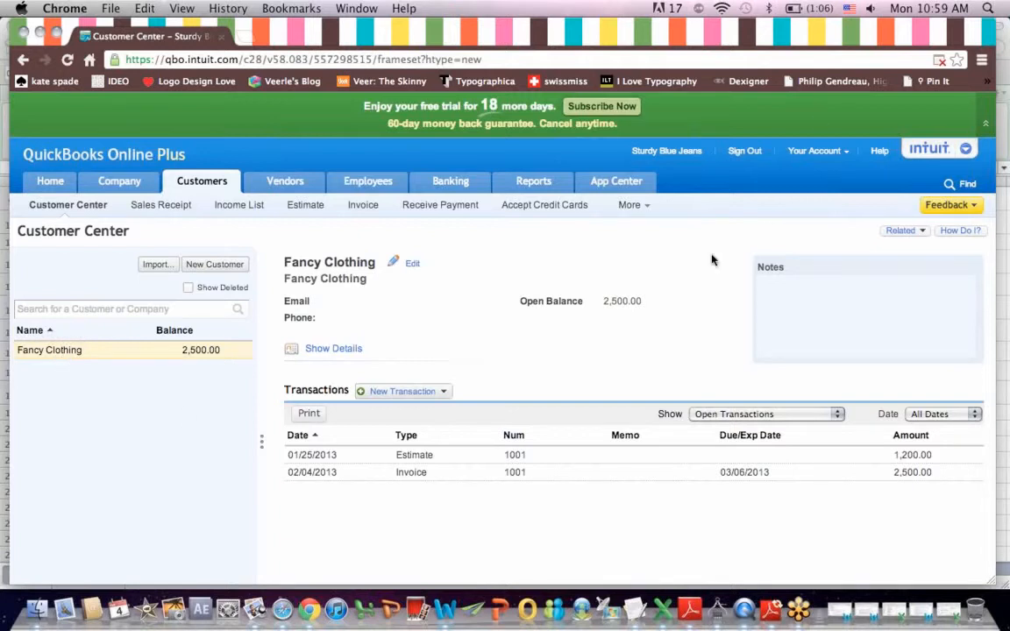
pyautogui.moveTo(920, 33)
pyautogui.mouseDown()
pyautogui.moveTo(912, 34)
pyautogui.moveTo(921, 34)
pyautogui.mouseUp()
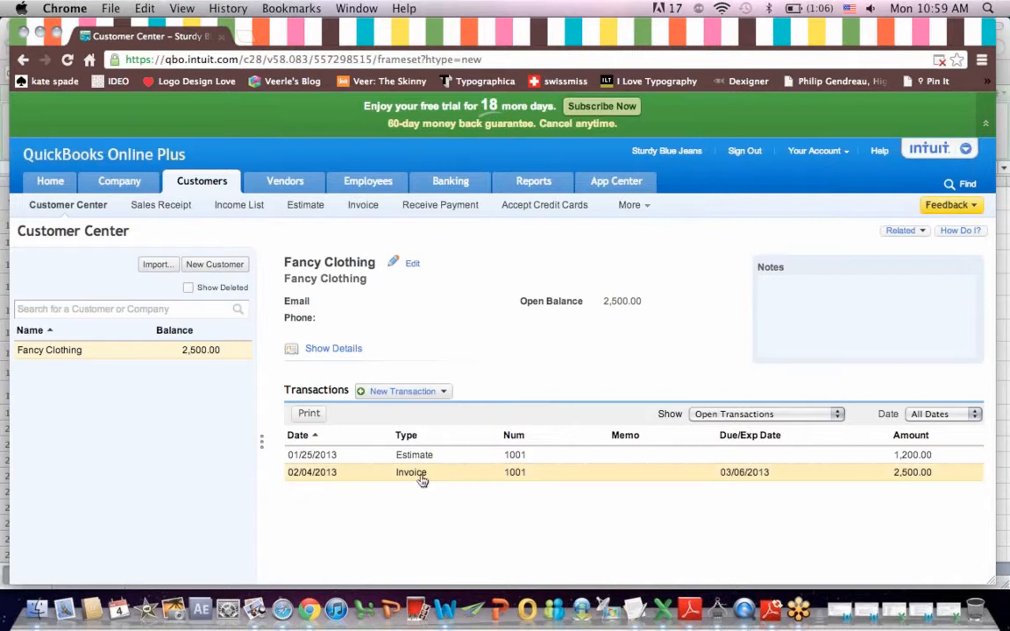
pyautogui.moveTo(423, 481)
pyautogui.moveTo(777, 474)
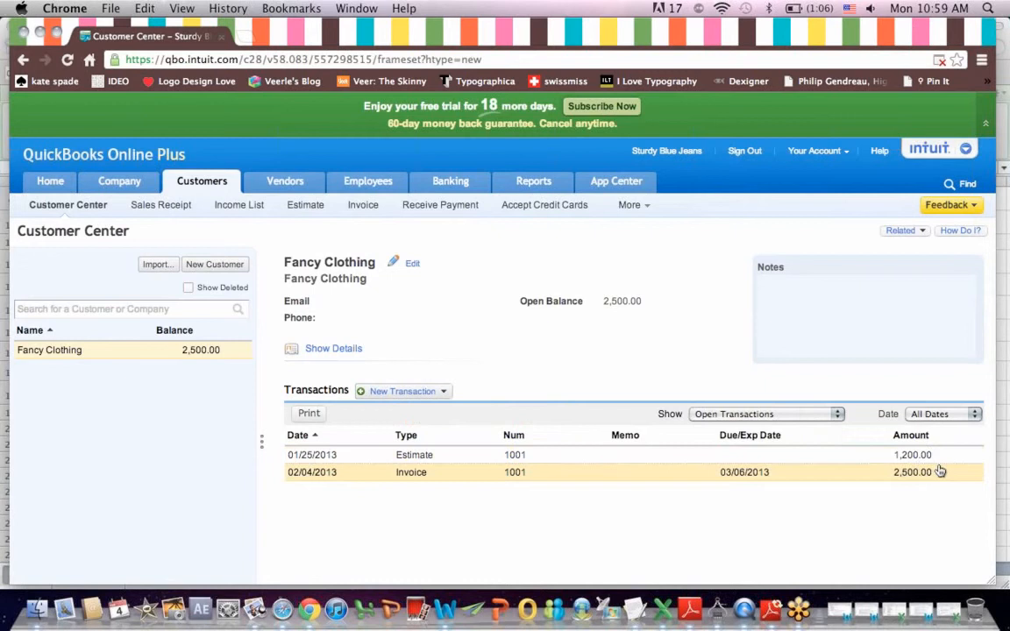